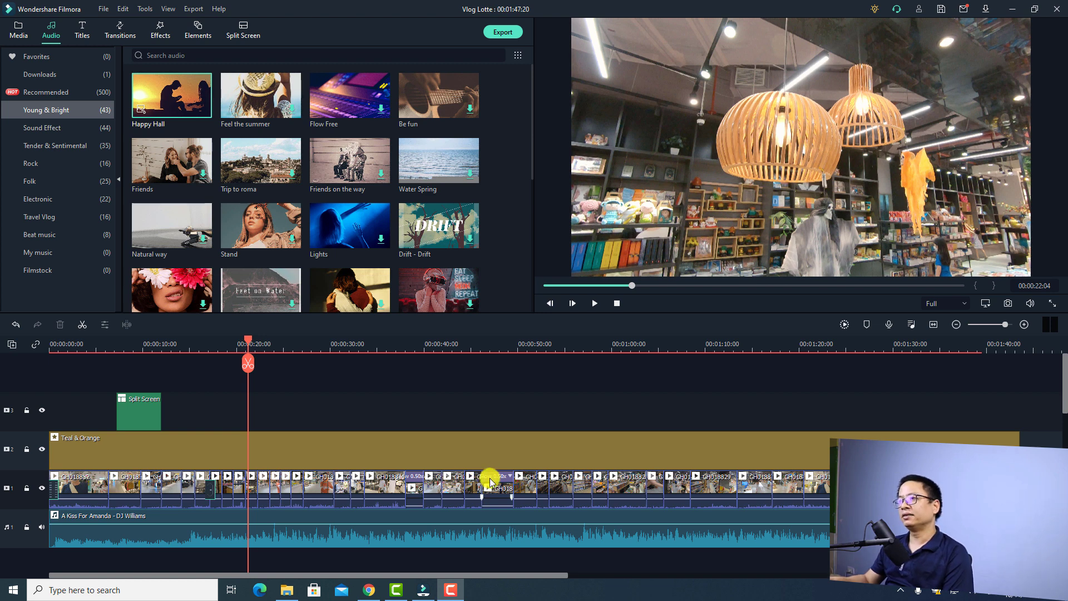
# Move the playhead to 00:00:38:02 and zoom the timeline out three levels
pyautogui.click(391, 350)
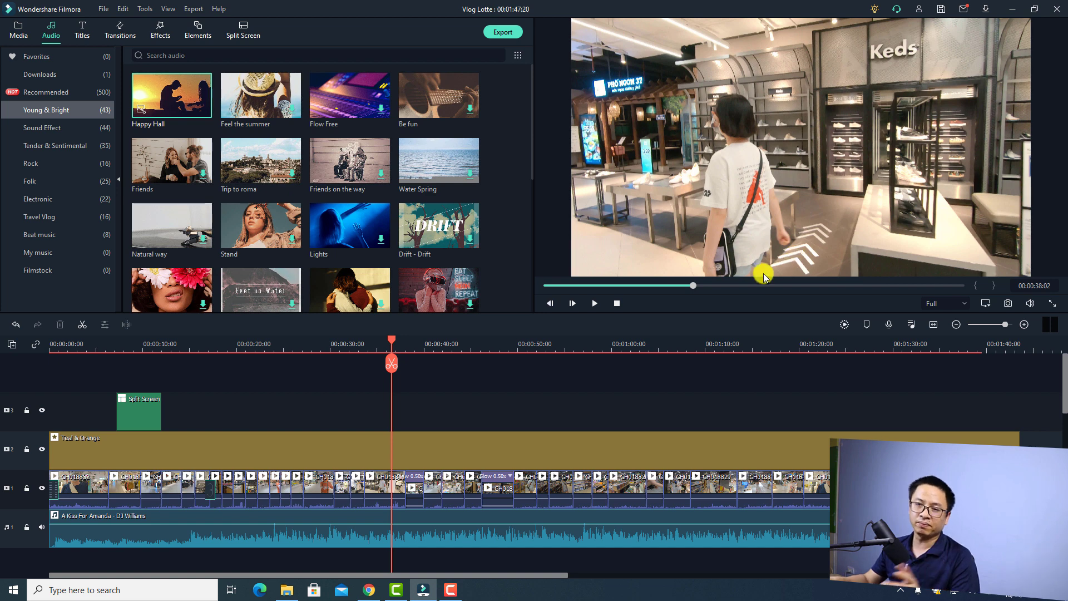
pyautogui.scroll(-1, 284, 468)
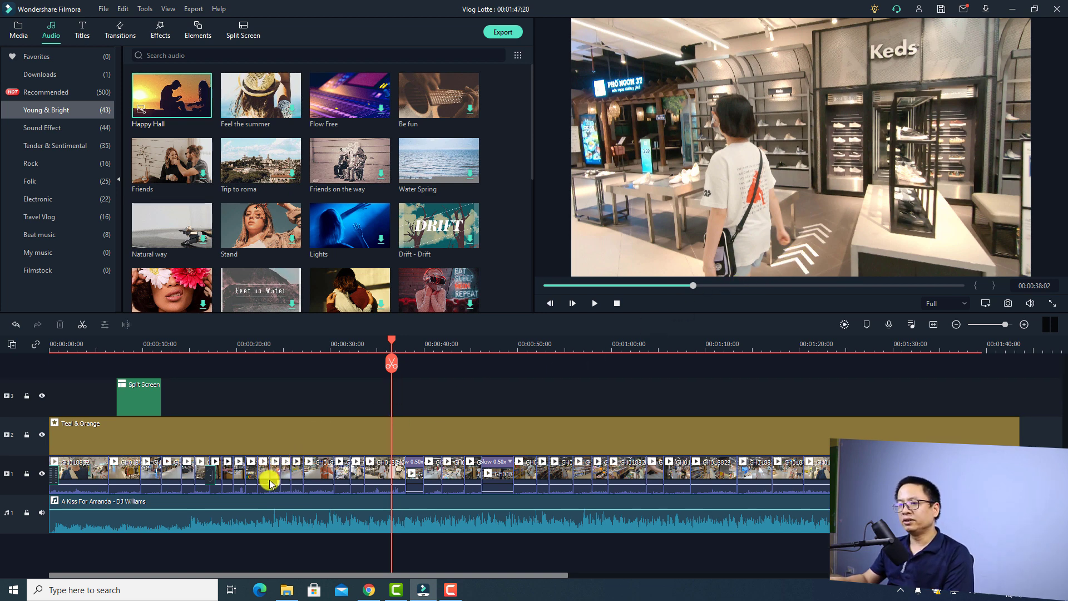
pyautogui.click(958, 327)
pyautogui.click(958, 327)
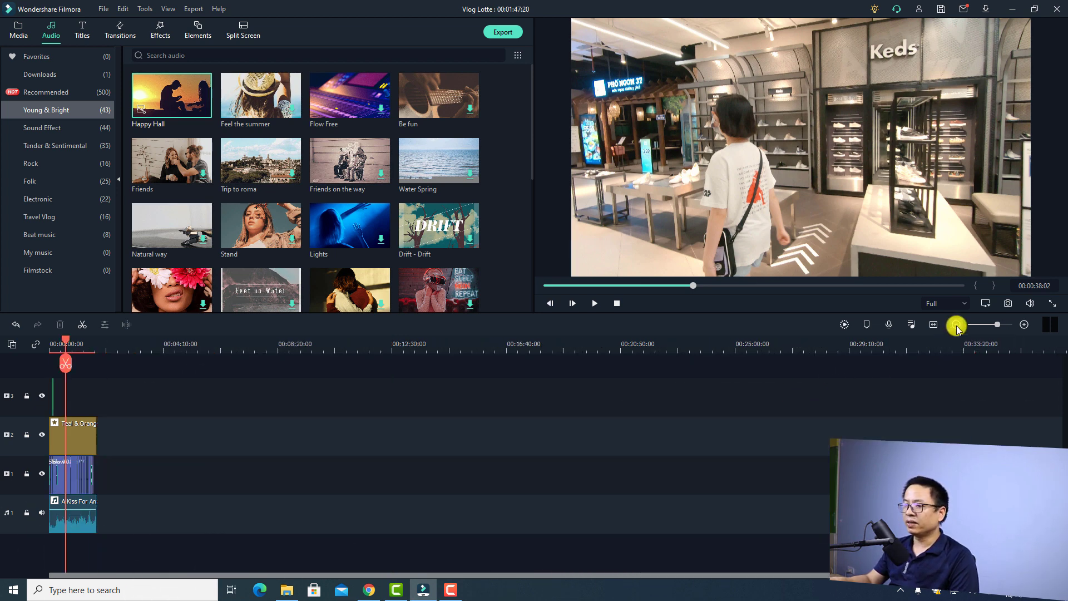
pyautogui.click(958, 327)
# Zoom back in to frame-level detail, then fit the whole project in the timeline
pyautogui.click(1024, 325)
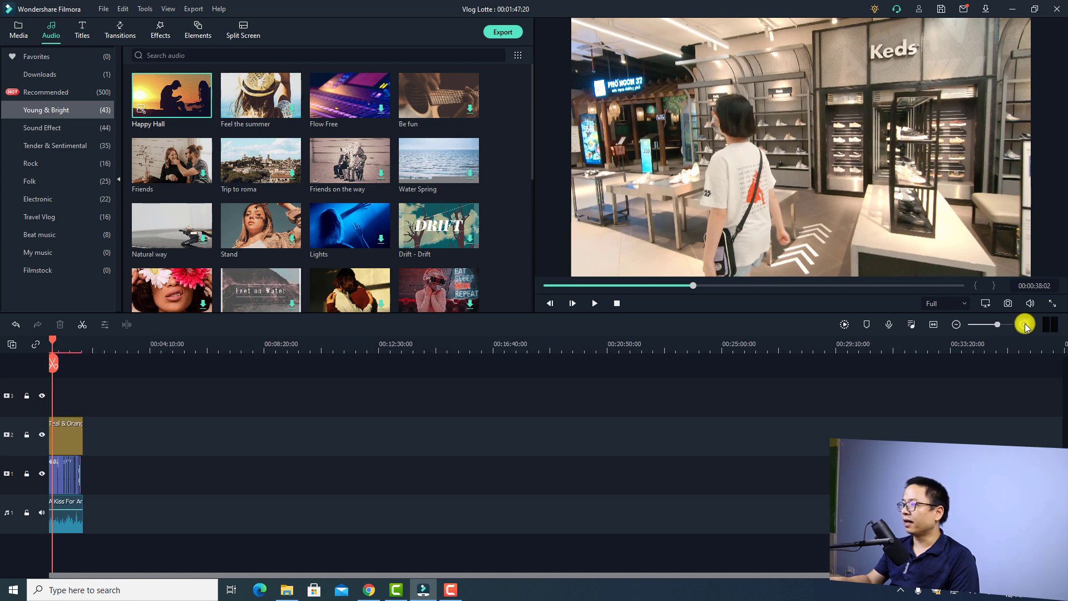
pyautogui.click(1025, 325)
pyautogui.click(1025, 325)
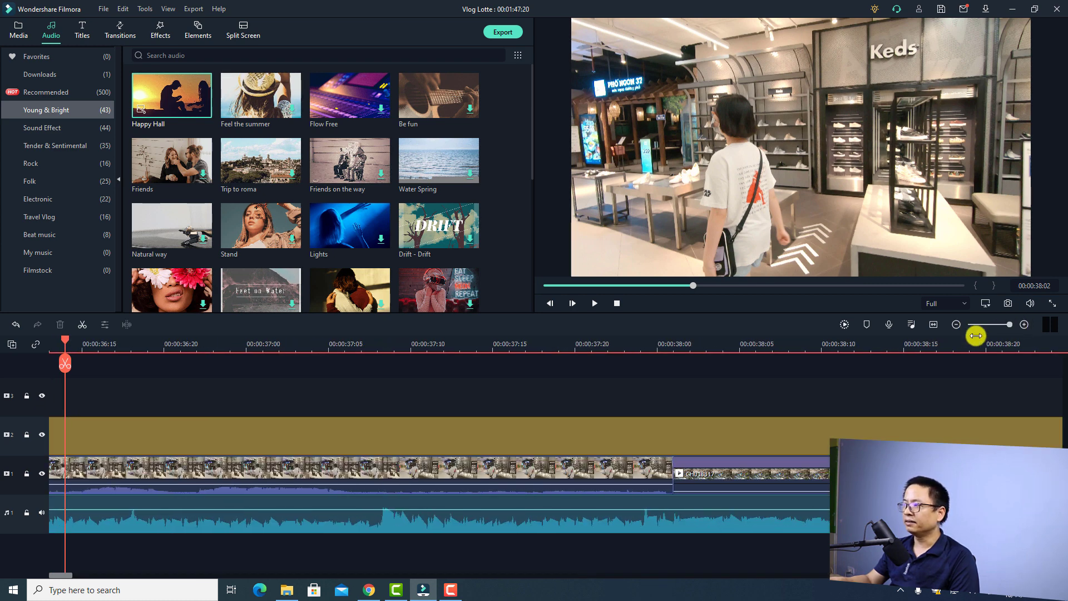
pyautogui.click(934, 327)
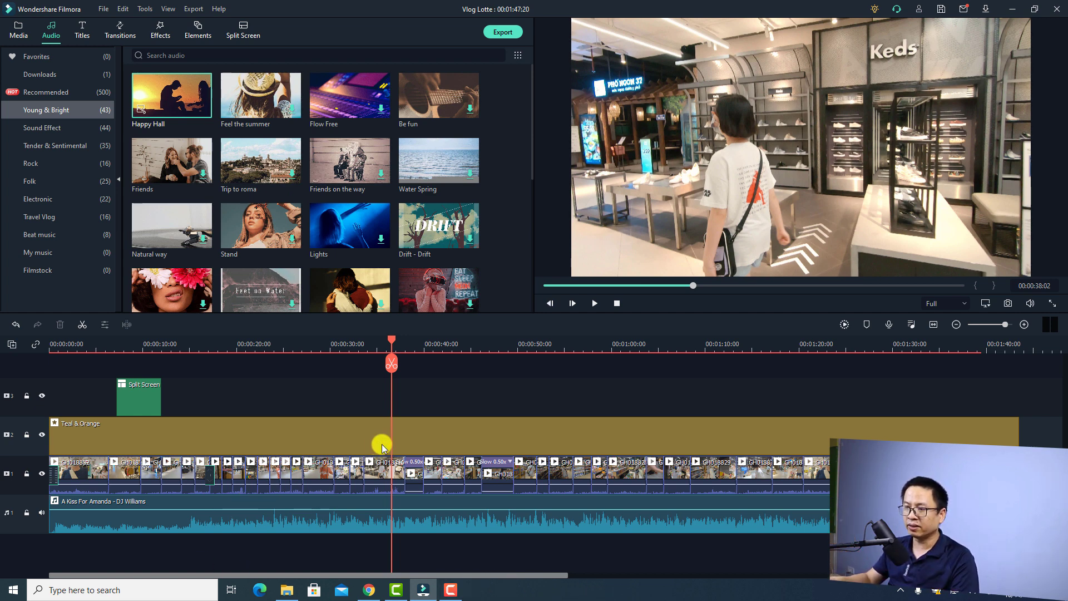
pyautogui.scroll(1, 424, 478)
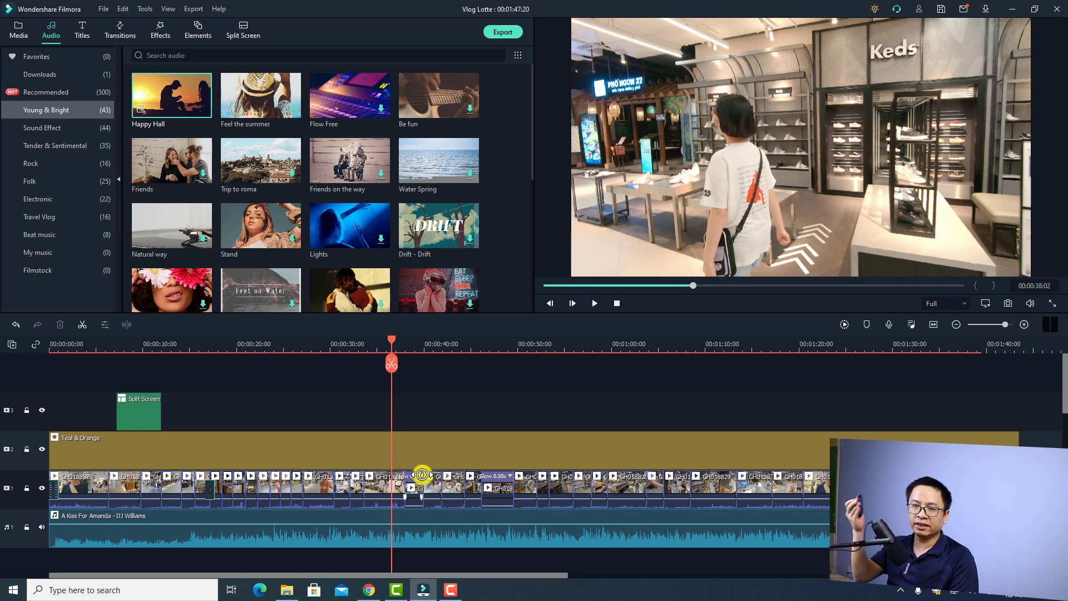
pyautogui.scroll(-1, 424, 479)
pyautogui.scroll(1, 424, 478)
pyautogui.scroll(-1, 425, 479)
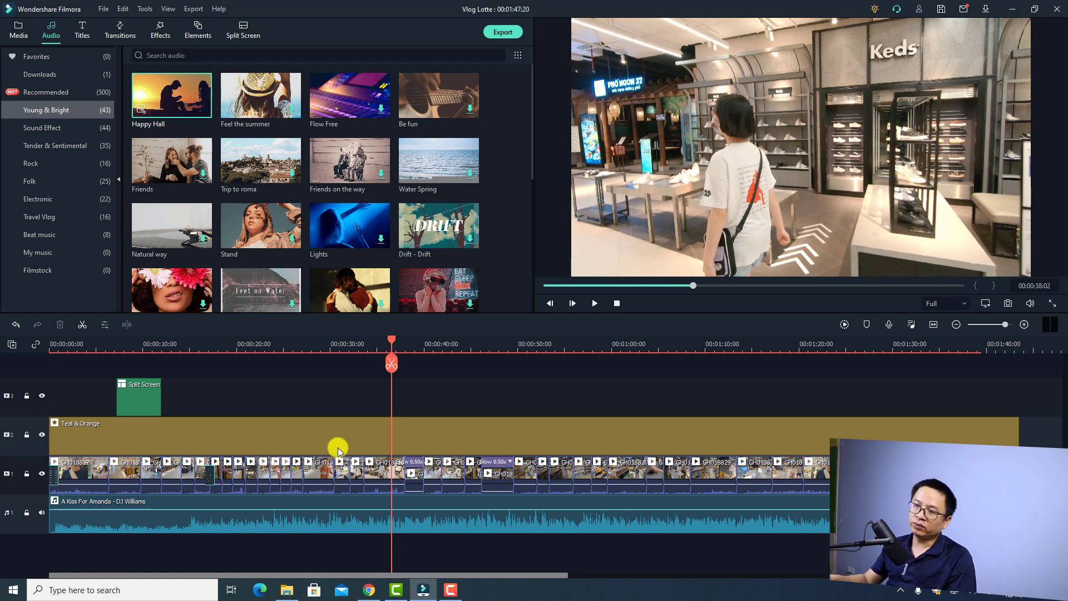
pyautogui.click(384, 470)
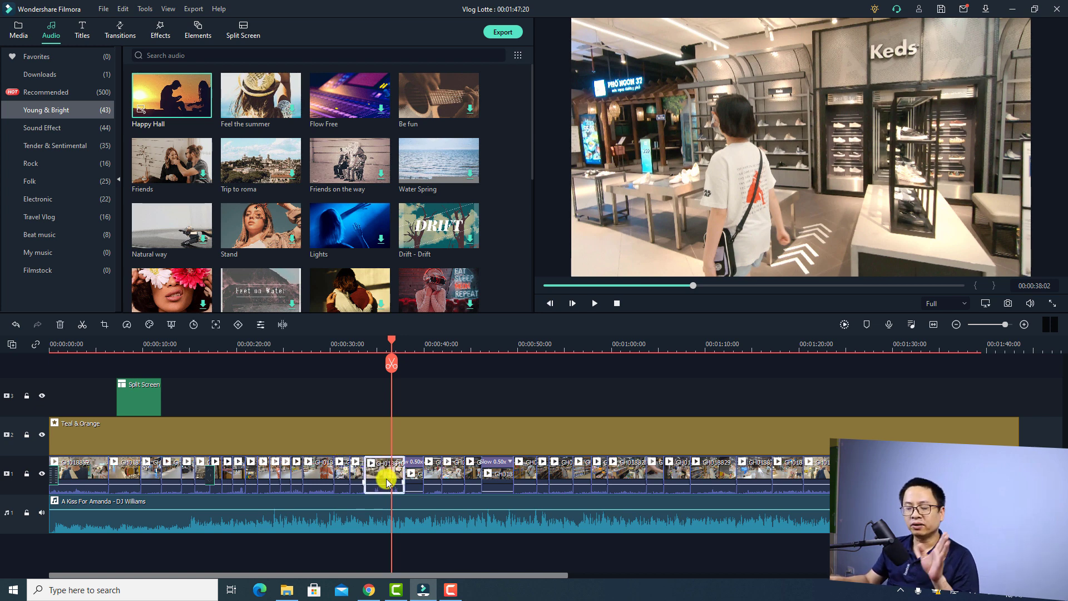
pyautogui.click(127, 328)
pyautogui.moveTo(167, 363)
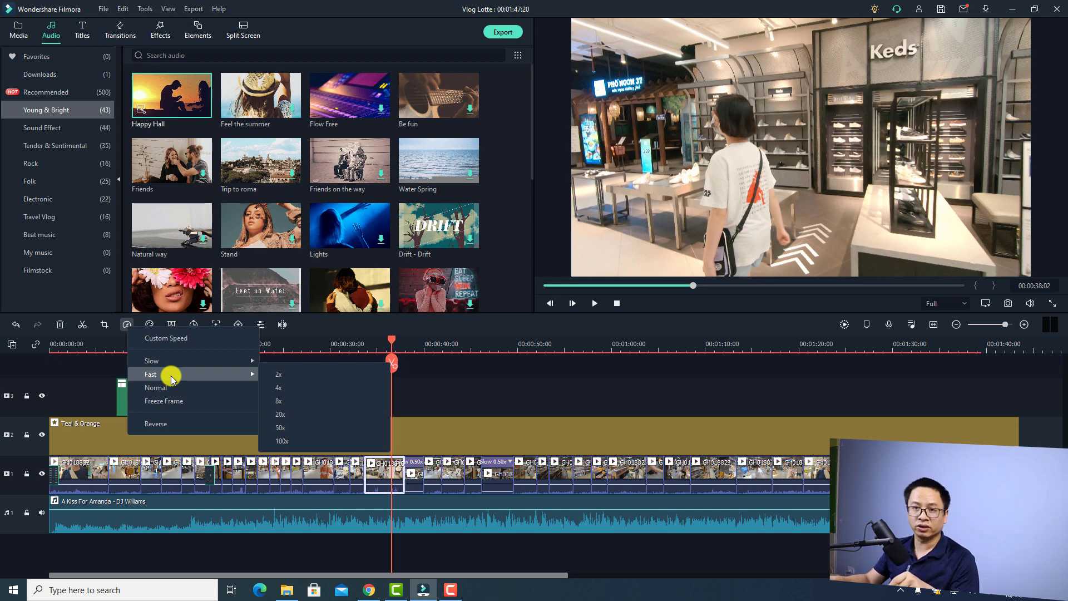
pyautogui.click(436, 378)
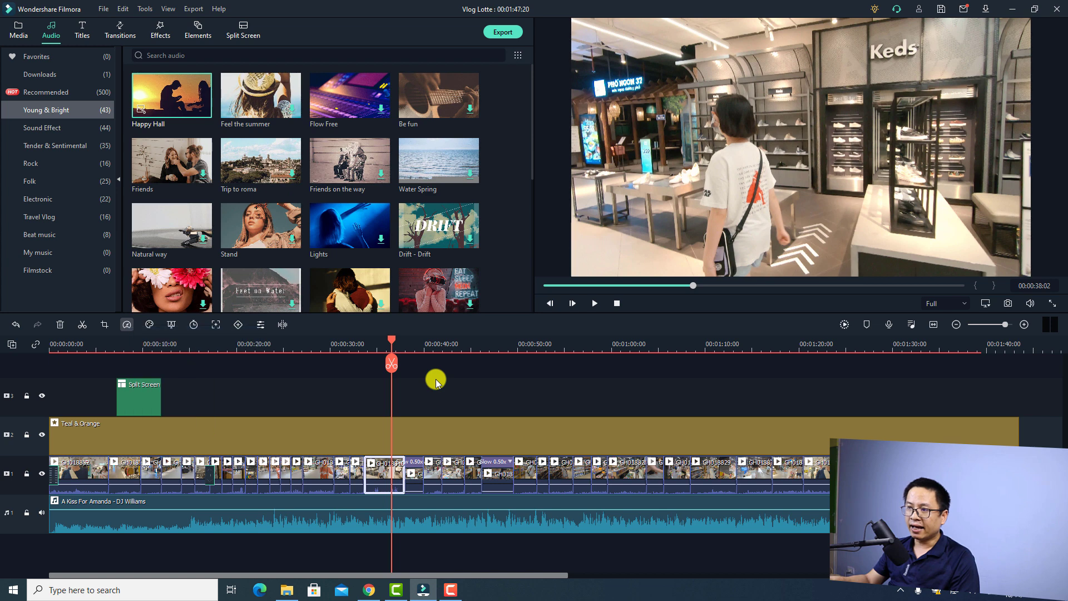
pyautogui.click(384, 477)
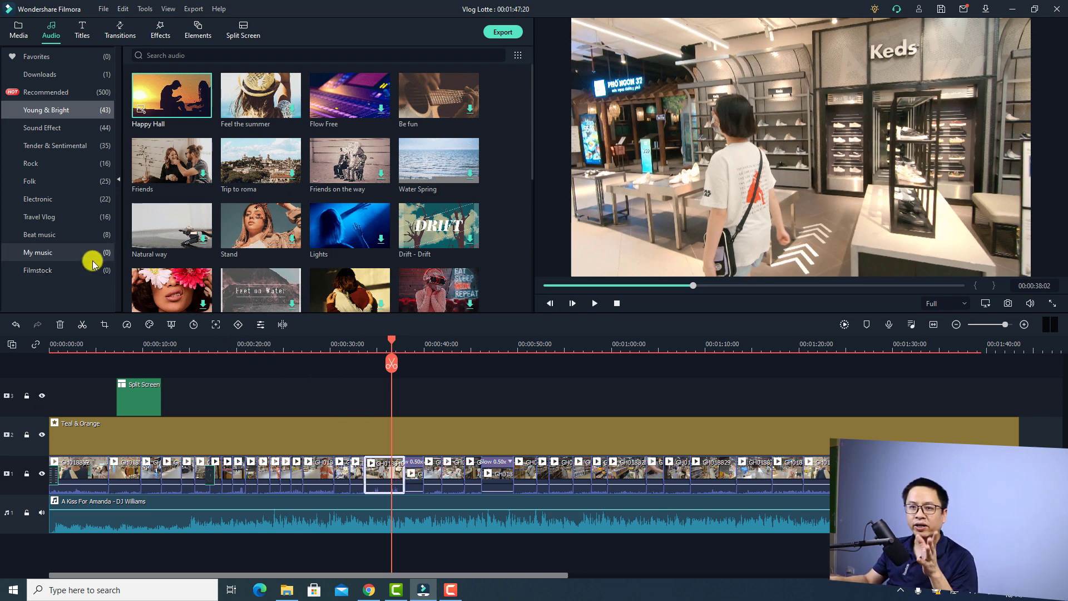
# View the Filmstock music category and account panel, then switch to the Transitions library
pyautogui.click(45, 275)
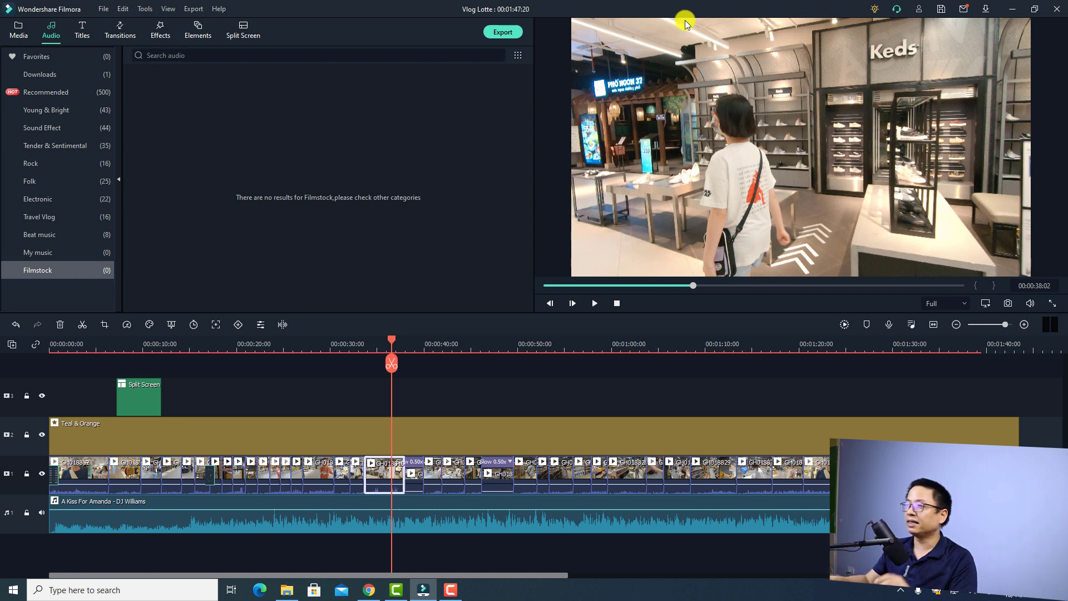
pyautogui.click(919, 10)
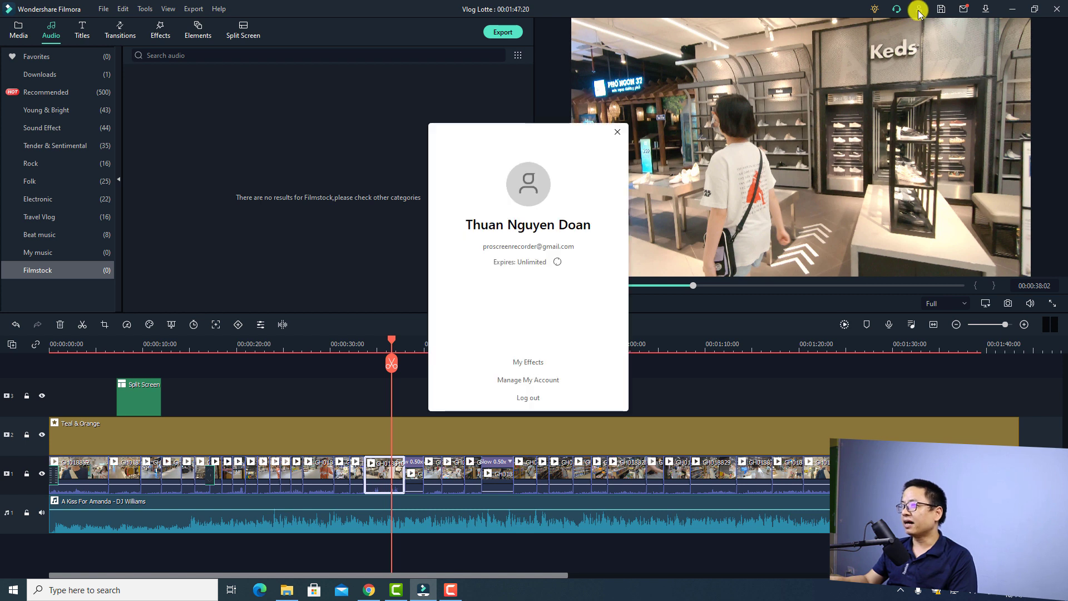
pyautogui.click(616, 134)
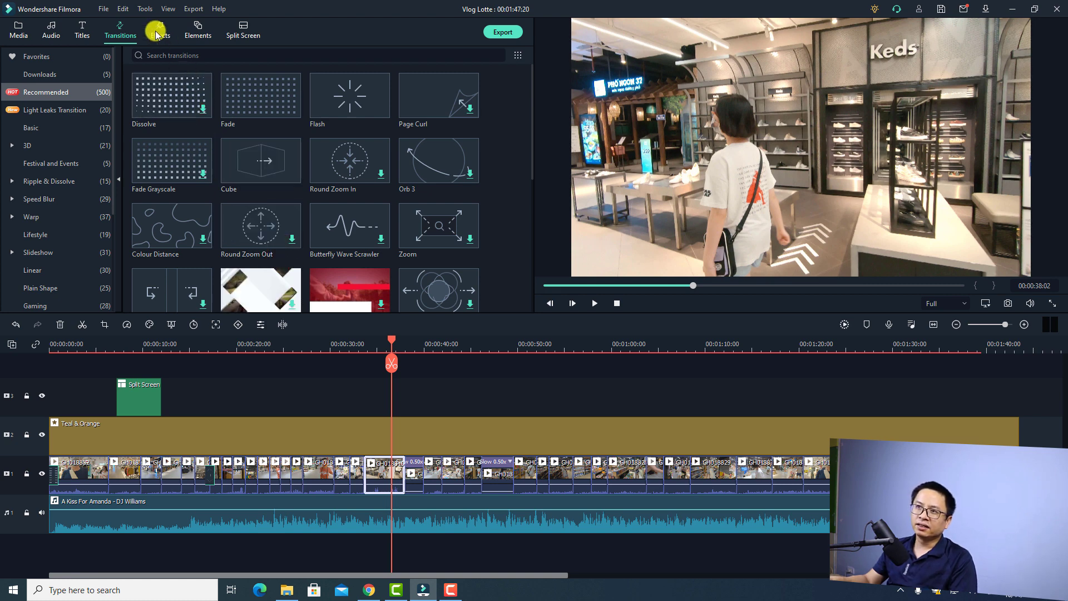
# Switch the library to Effects, showing Recommended effects like Chromatic Aberration and Magnify
pyautogui.click(157, 34)
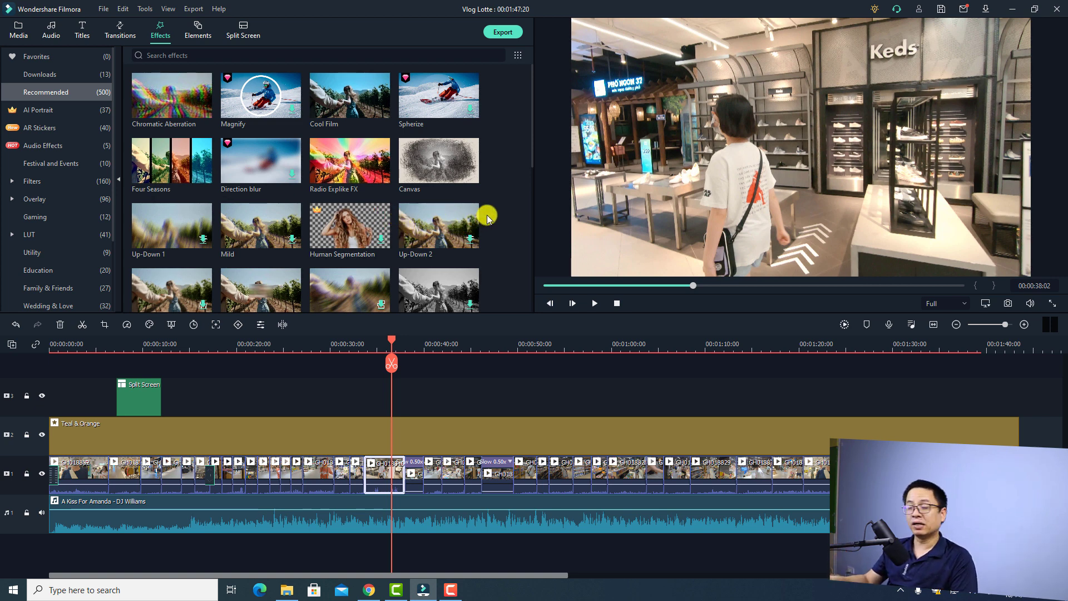
# Download the Up-Down 2 effect and check its right-click options
pyautogui.click(445, 238)
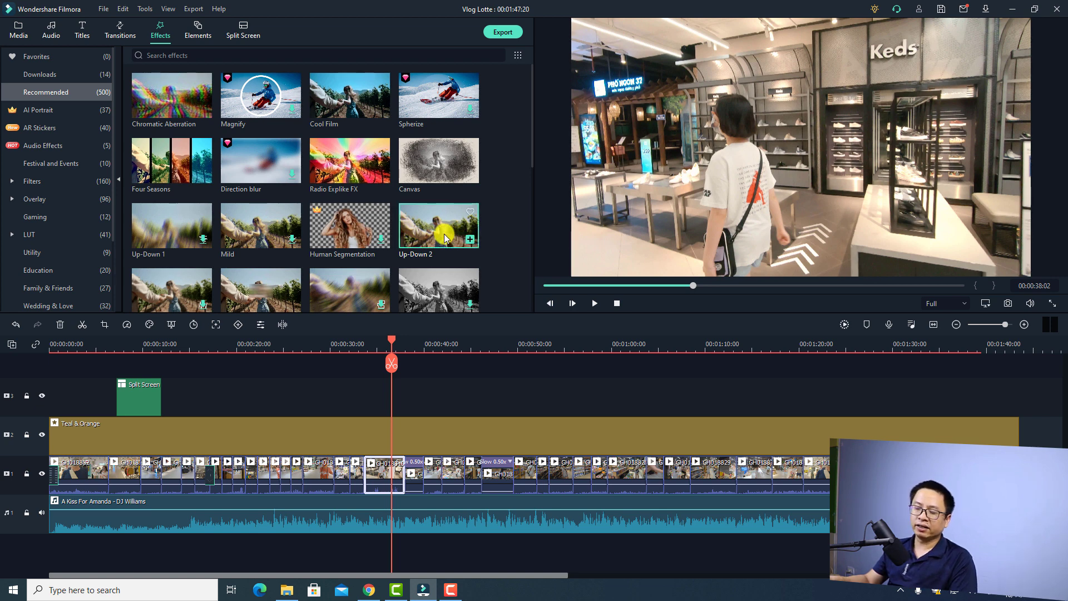
pyautogui.rightClick(445, 238)
pyautogui.click(435, 238)
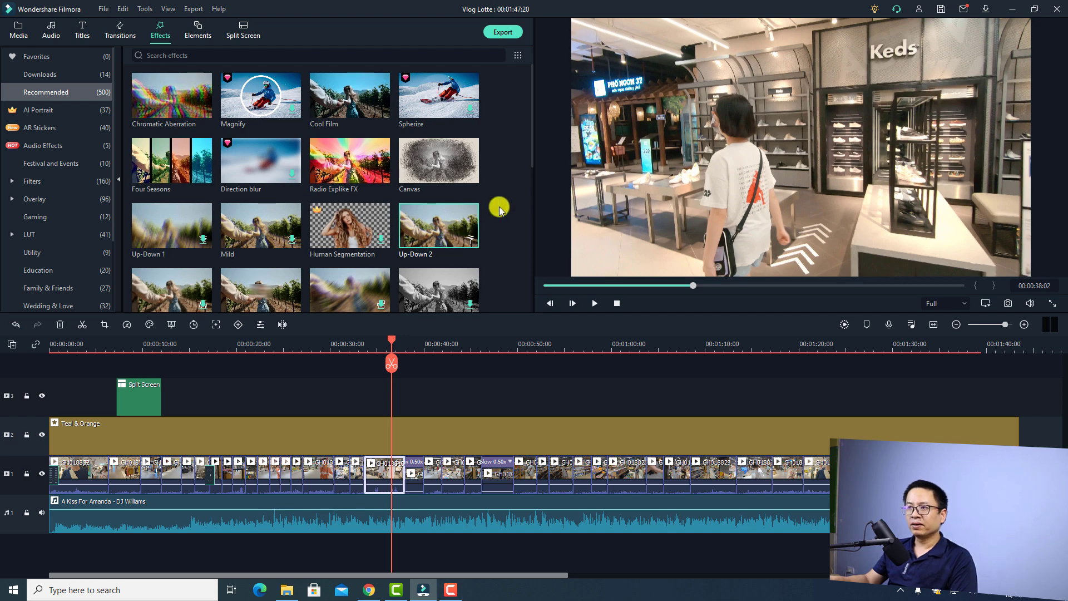
# Preview the Chaos 1 effect, then stop the preview
pyautogui.click(345, 238)
pyautogui.scroll(-1, 345, 238)
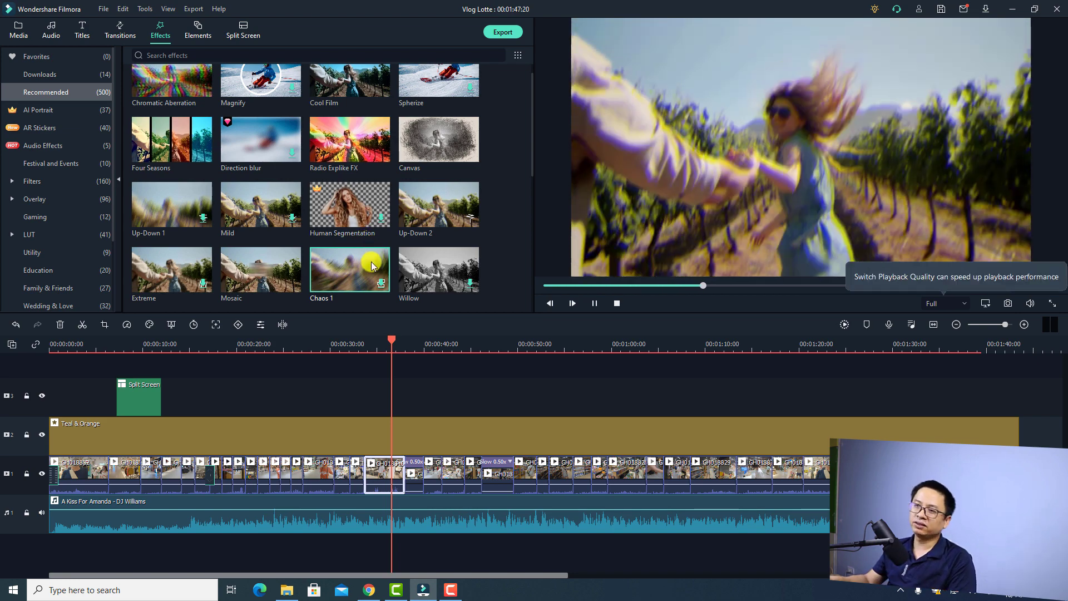
pyautogui.click(384, 383)
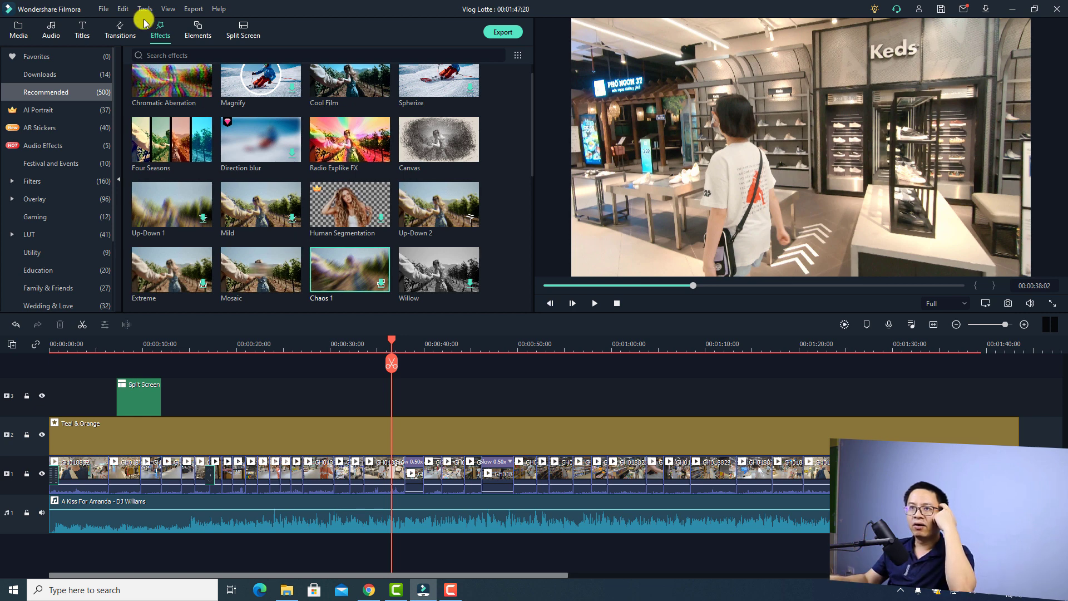
# Browse through the Audio, Titles and Transitions libraries
pyautogui.click(48, 29)
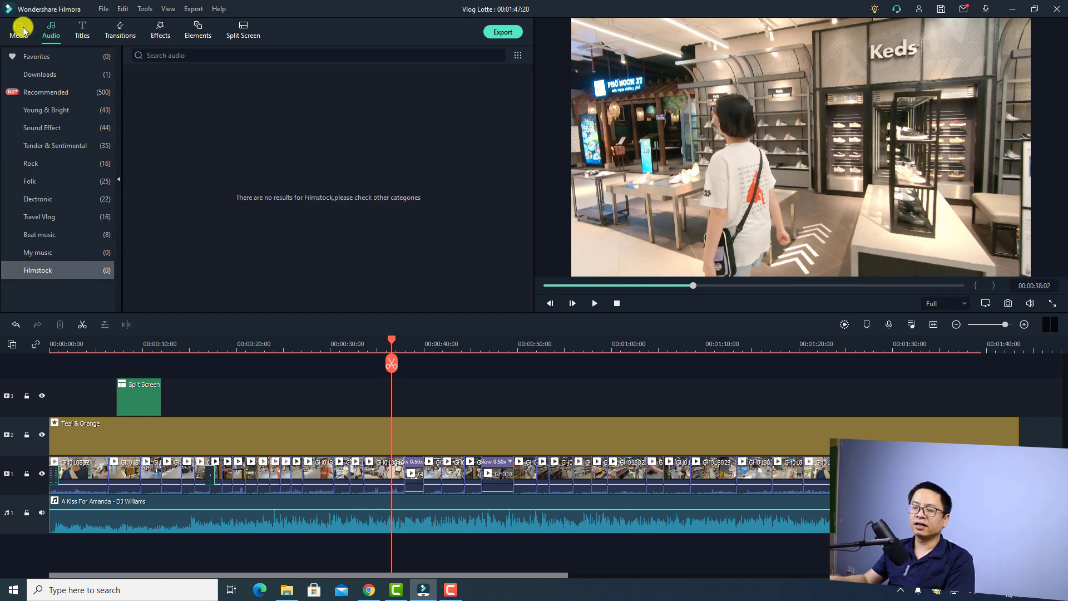
pyautogui.click(73, 28)
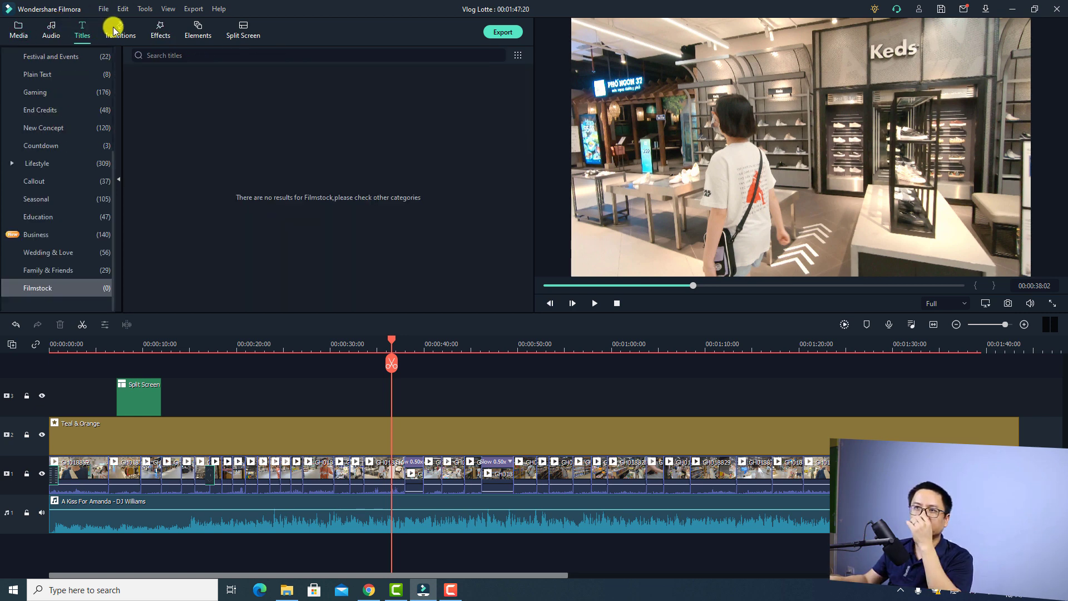
pyautogui.click(121, 29)
# Open the Elements Countdown category, browse its timers and download the orange glowing countdown
pyautogui.click(195, 29)
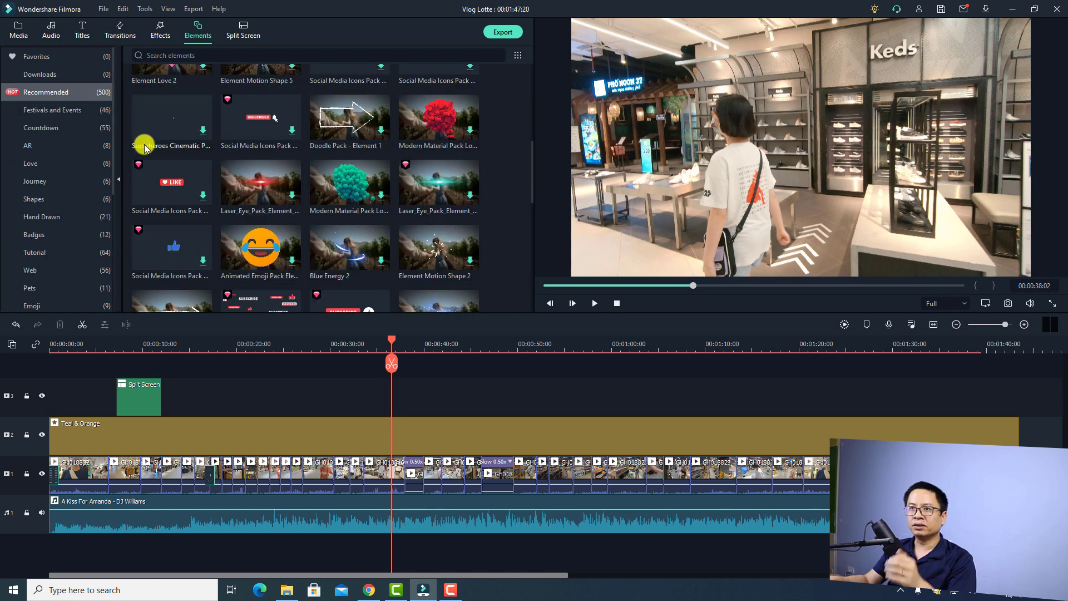
pyautogui.click(48, 133)
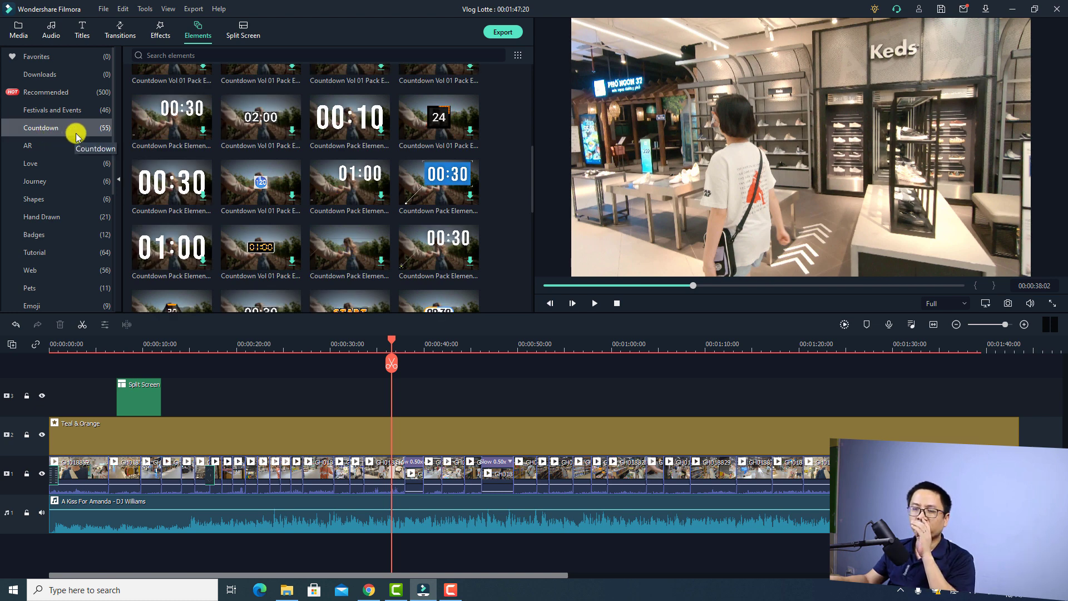
pyautogui.scroll(-5, 488, 173)
pyautogui.scroll(4, 487, 177)
pyautogui.scroll(-4, 487, 177)
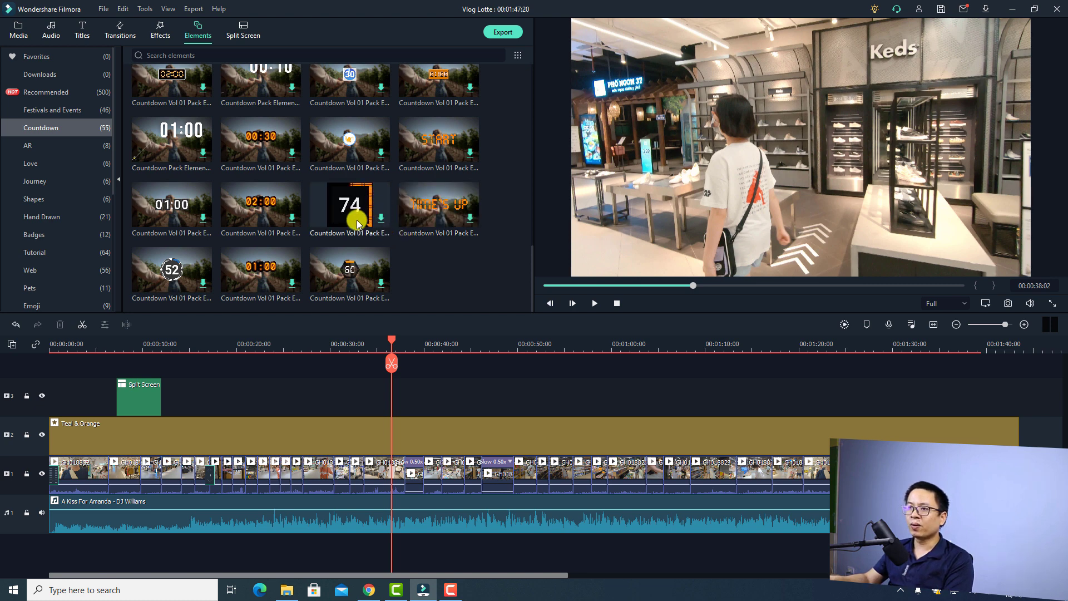
pyautogui.click(265, 228)
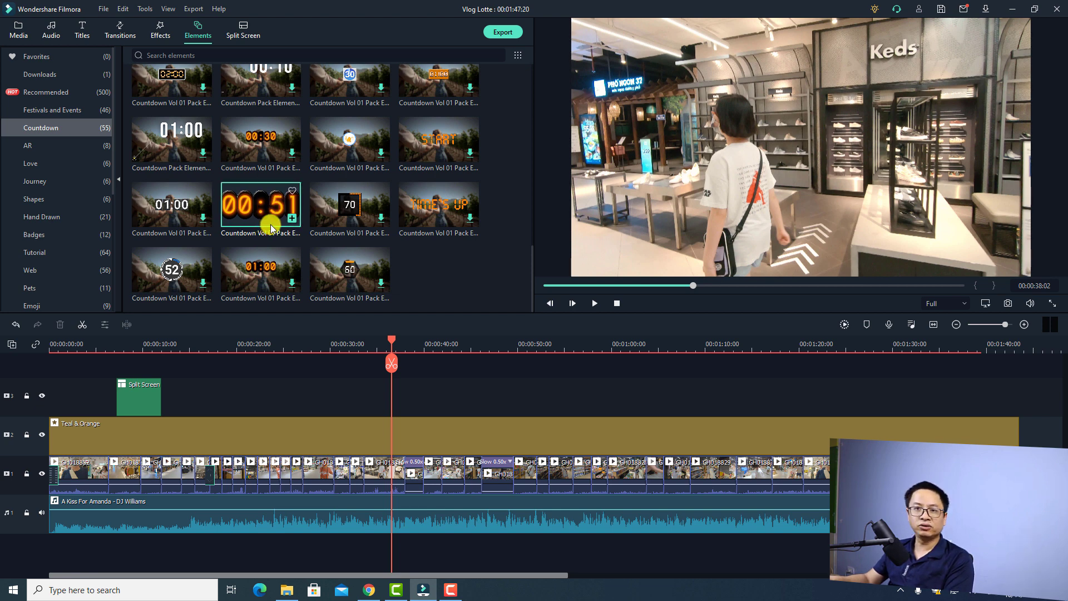
pyautogui.moveTo(266, 227); pyautogui.dragTo(223, 388)
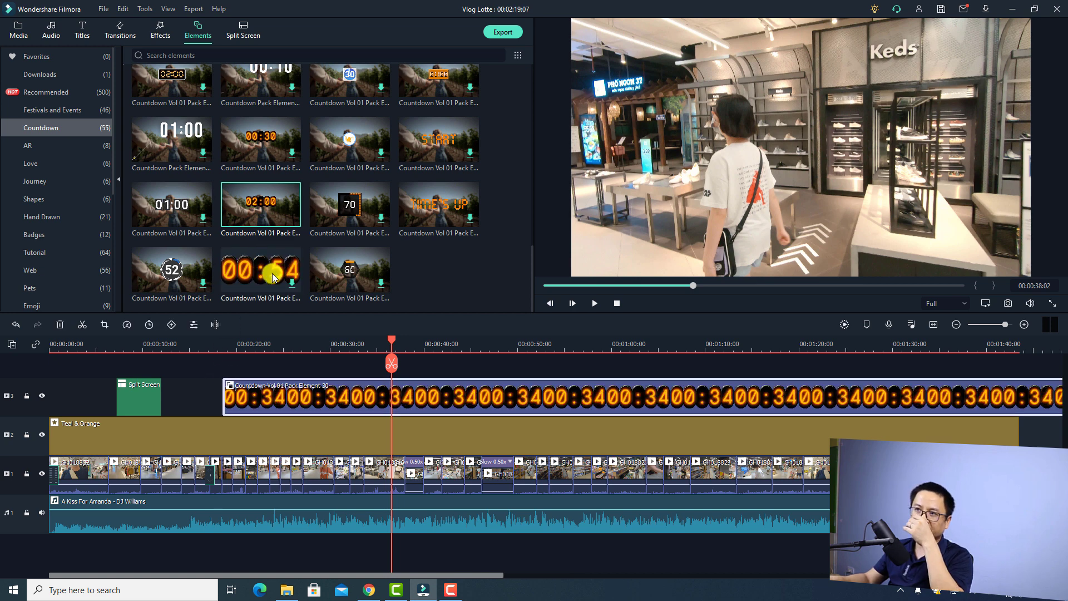
pyautogui.click(219, 344)
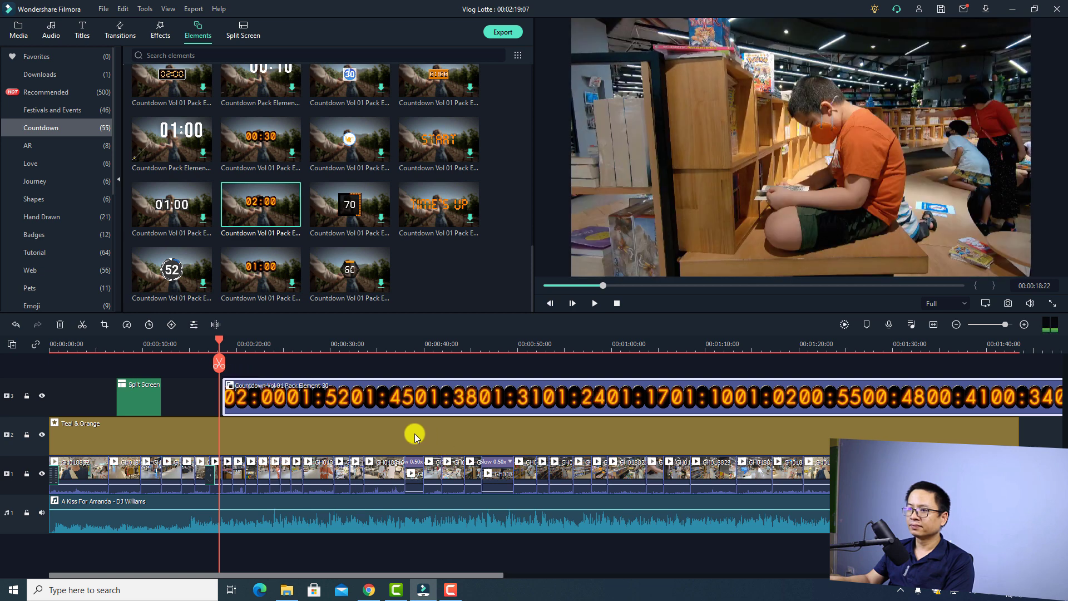
pyautogui.click(416, 433)
pyautogui.press('space')
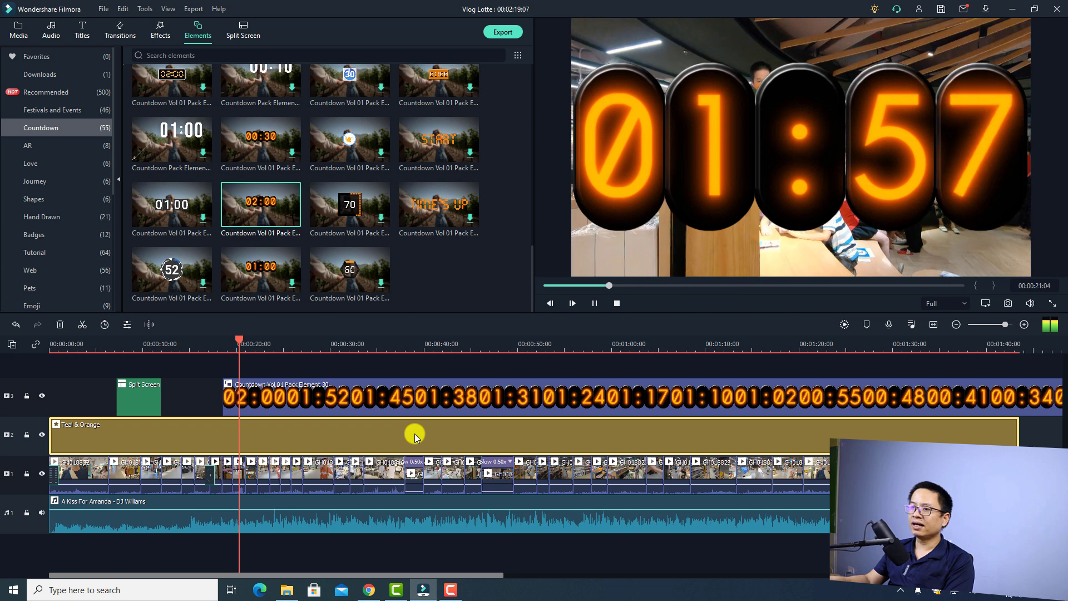
pyautogui.press('space')
pyautogui.click(795, 151)
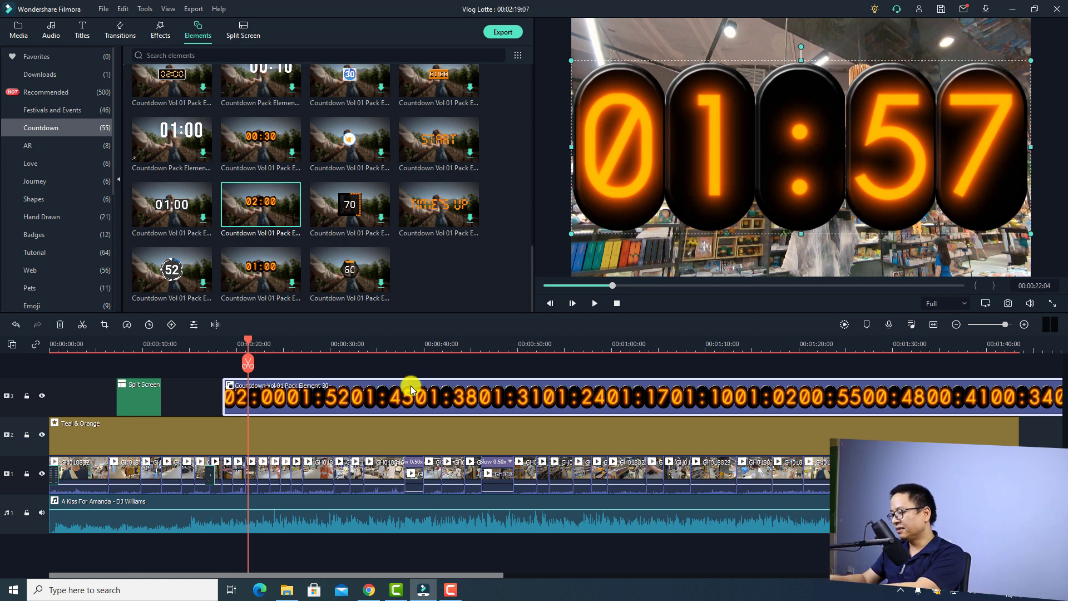
pyautogui.hotkey('ctrl', 'z')
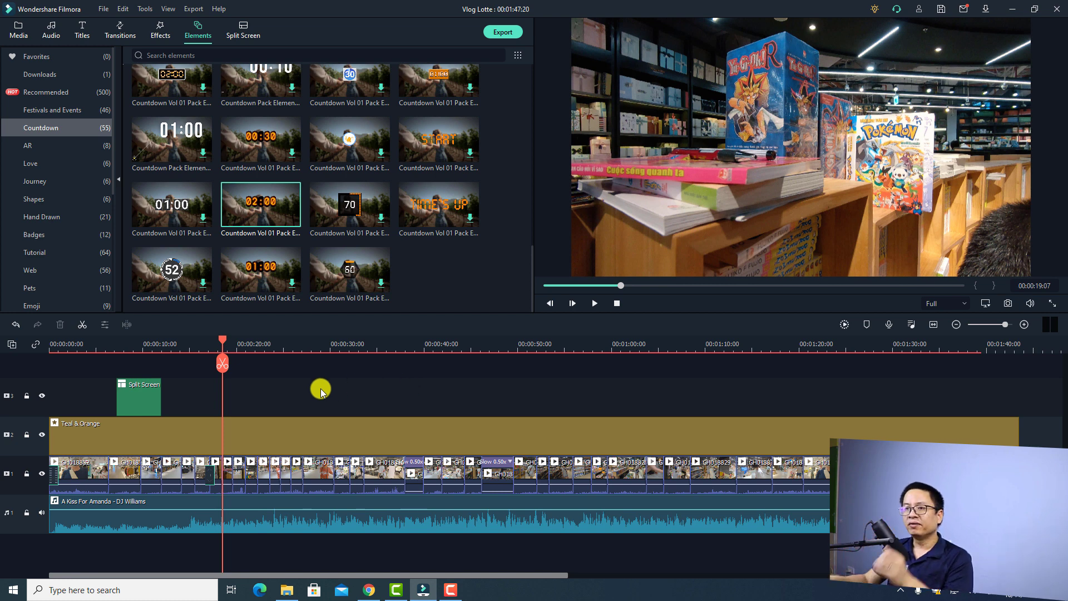
# Select the short clip GH018807 on the main video track
pyautogui.click(240, 476)
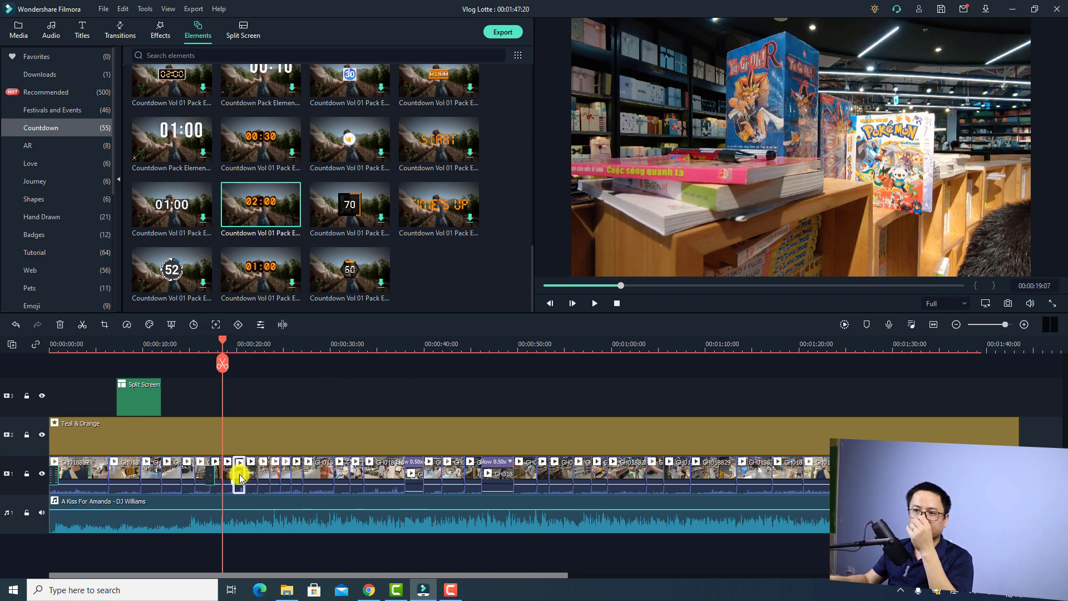
# Open Silence Detection for GH018807, dismiss its tutorial, then exit without saving
pyautogui.click(283, 327)
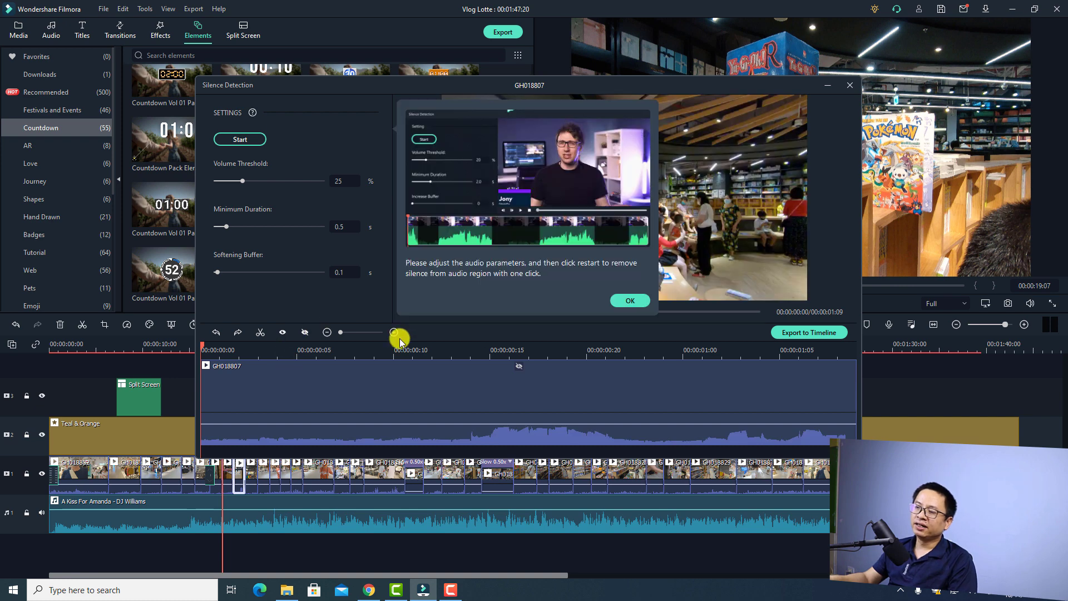
pyautogui.click(629, 301)
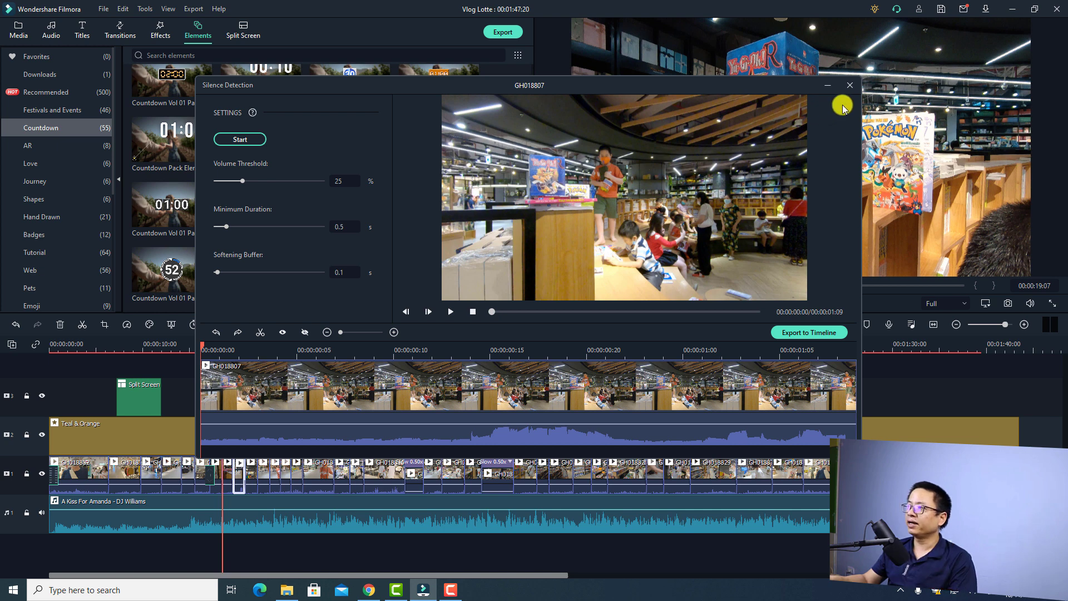
pyautogui.click(850, 87)
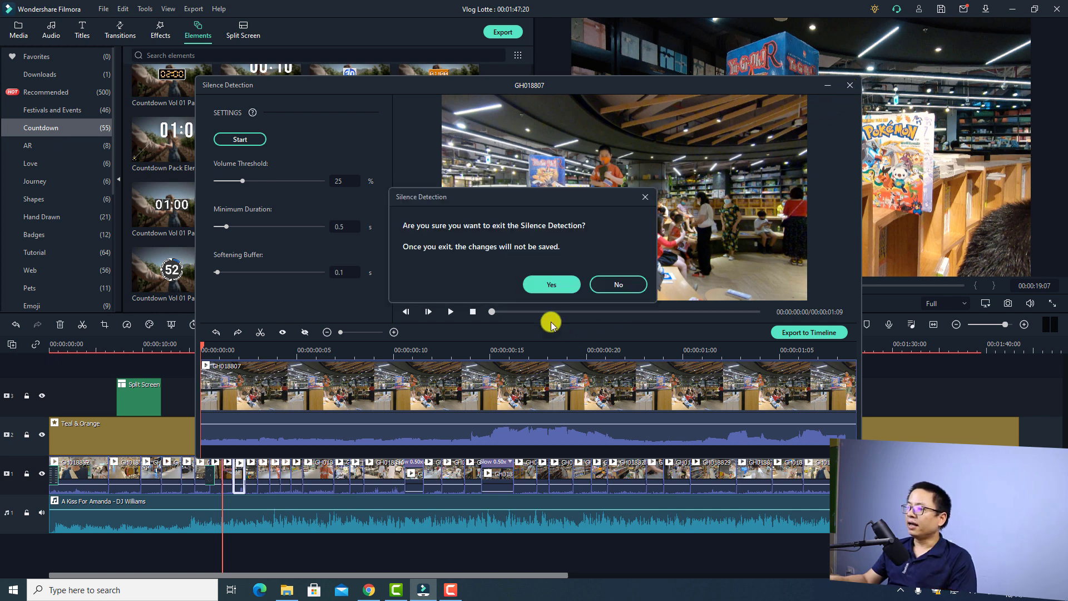
pyautogui.click(551, 286)
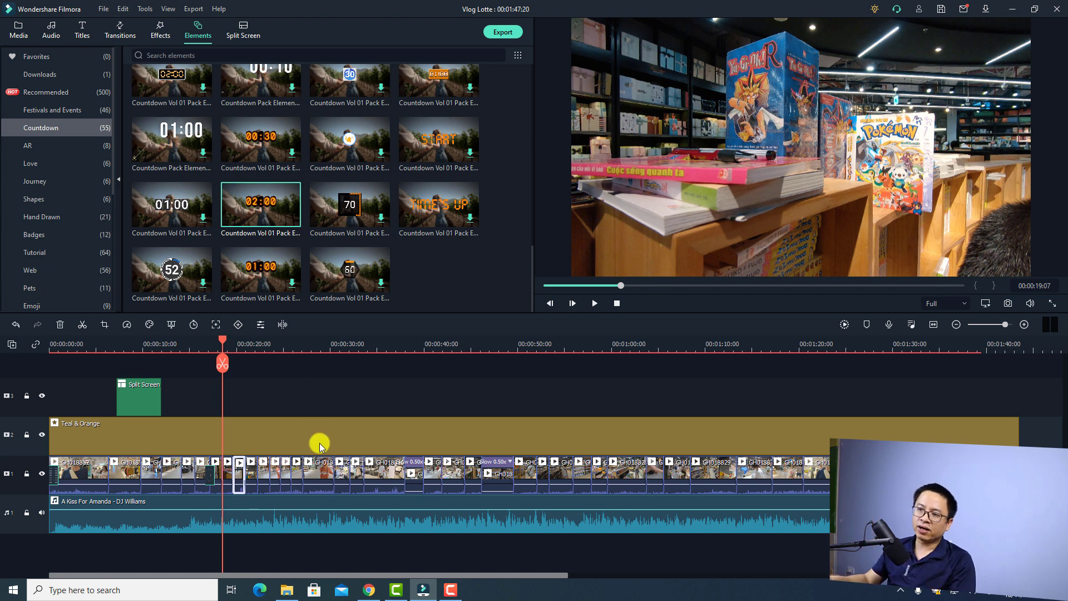
pyautogui.click(321, 474)
pyautogui.rightClick(321, 474)
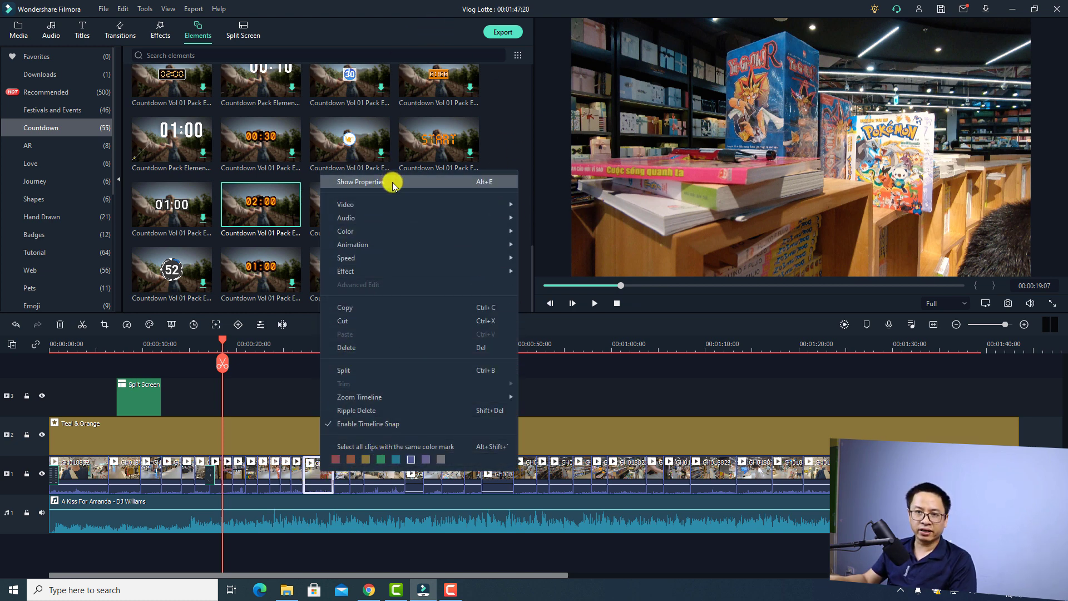
pyautogui.moveTo(399, 258)
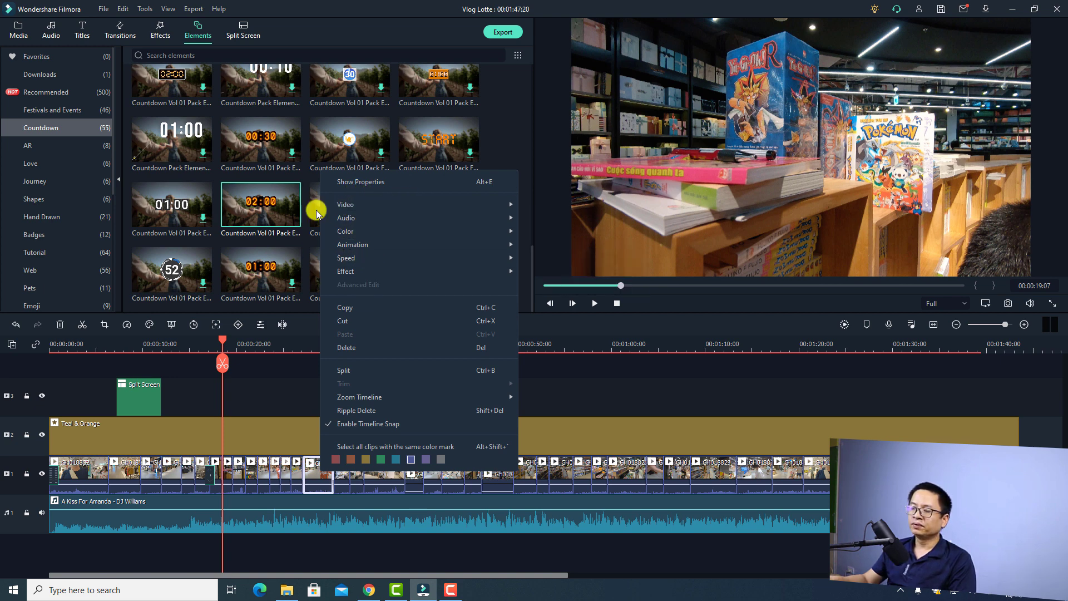
pyautogui.moveTo(376, 206)
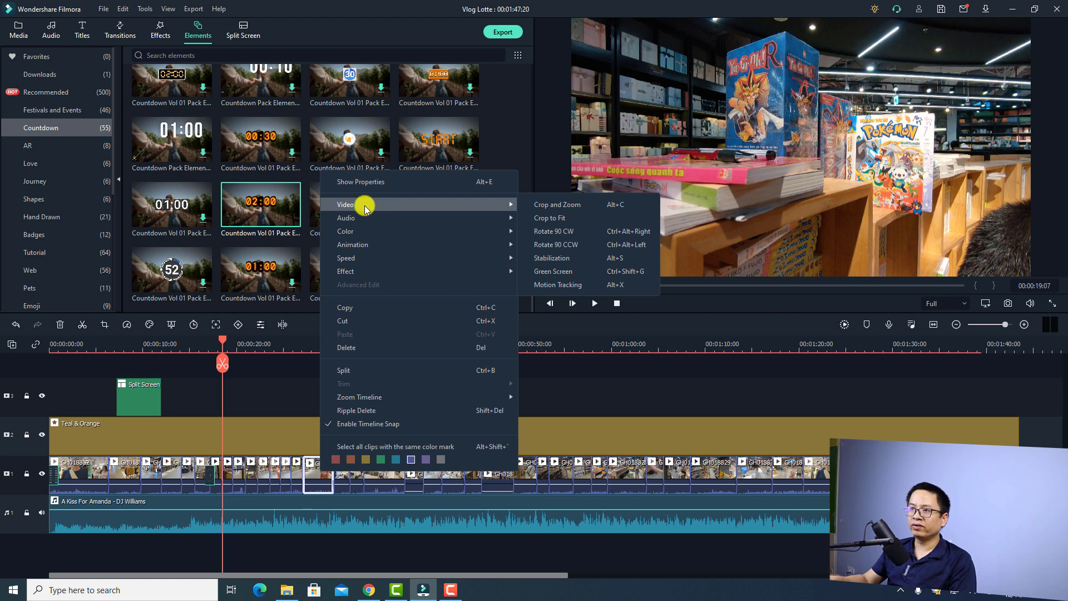
pyautogui.moveTo(349, 221)
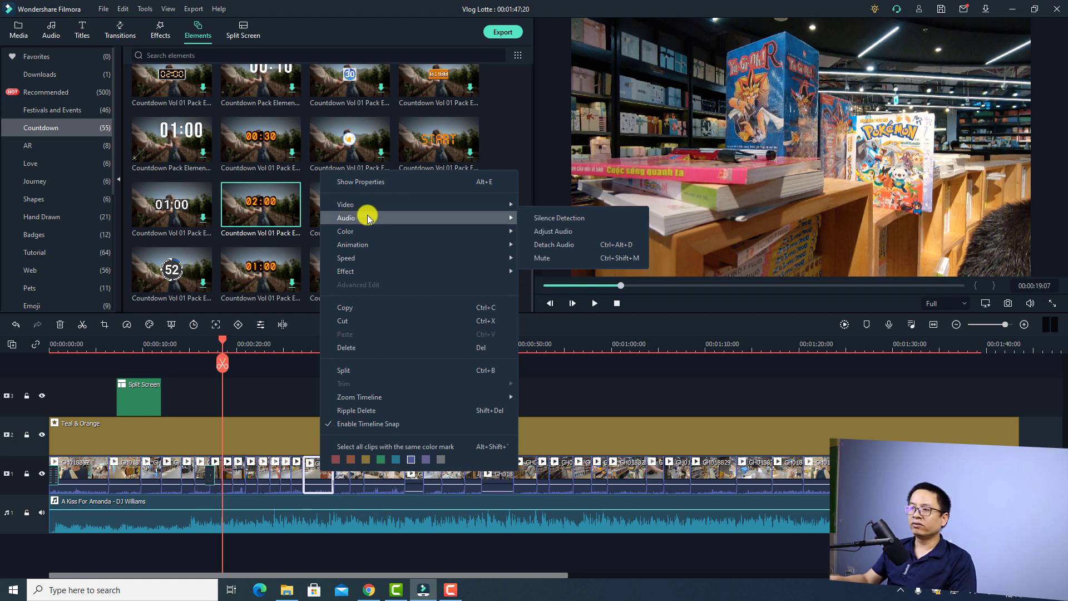
pyautogui.moveTo(375, 246)
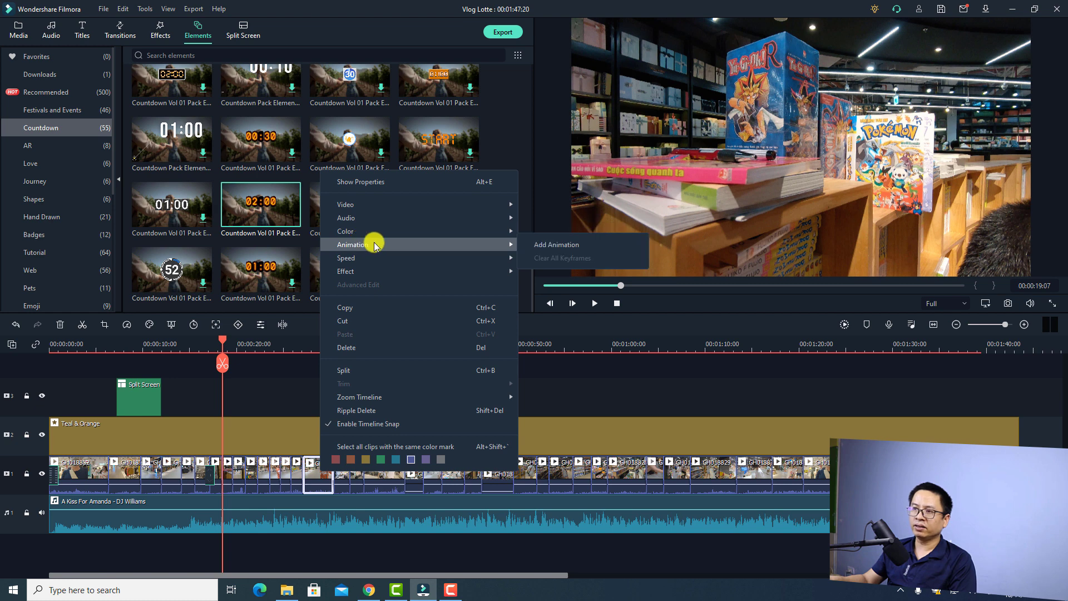
pyautogui.moveTo(349, 271)
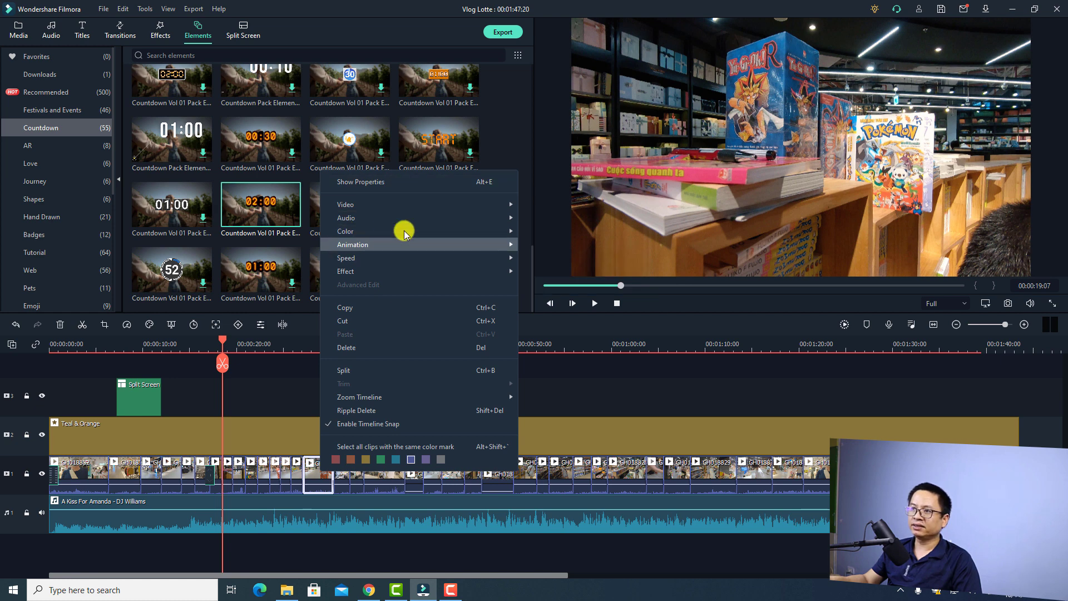
pyautogui.moveTo(431, 253)
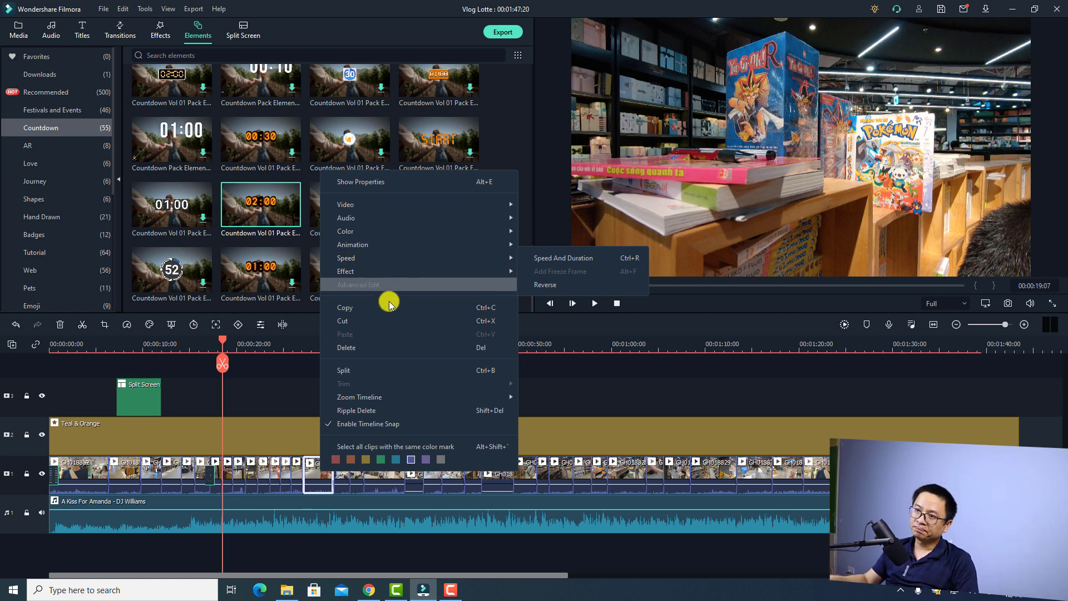
pyautogui.click(258, 396)
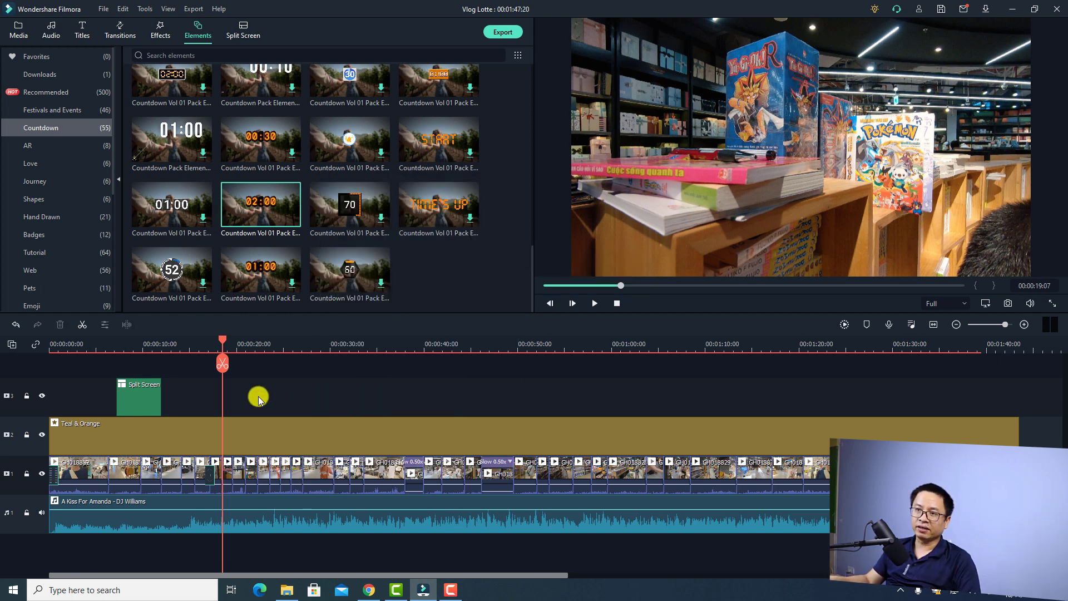